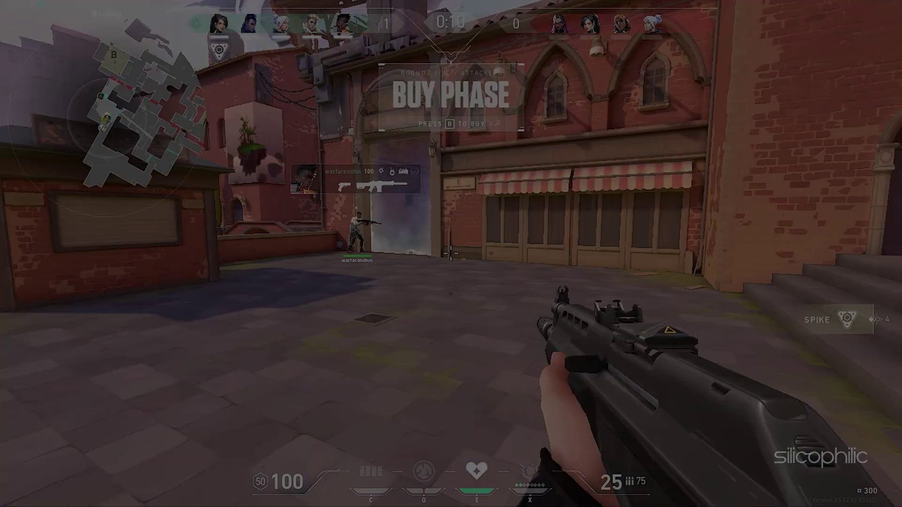
Move the agent forward toward the brick wall before leaving the match.
key(w)
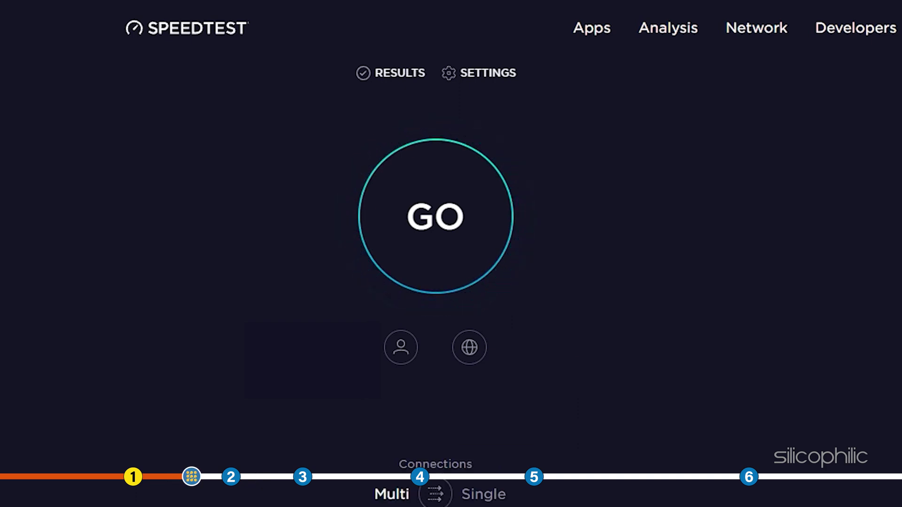
Start the Speedtest run with GO to measure ping and download speed.
click(431, 215)
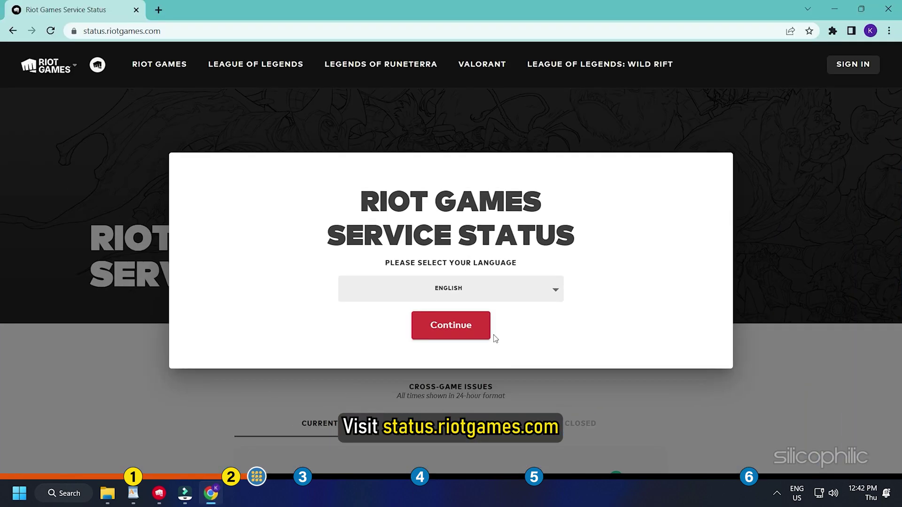
Continue with English on status.riotgames.com to view current Riot service messages.
click(444, 336)
scroll(445, 337, down, 3)
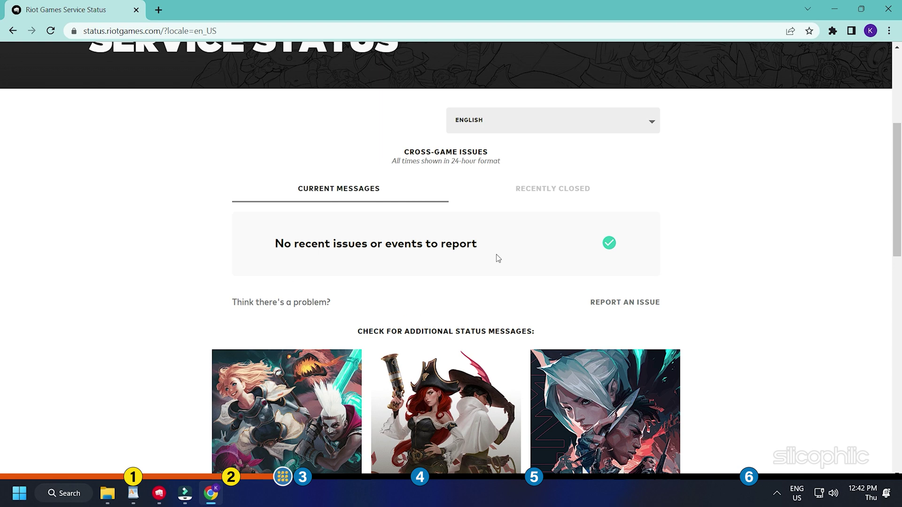
scroll(497, 258, down, 1)
scroll(497, 258, down, 1)
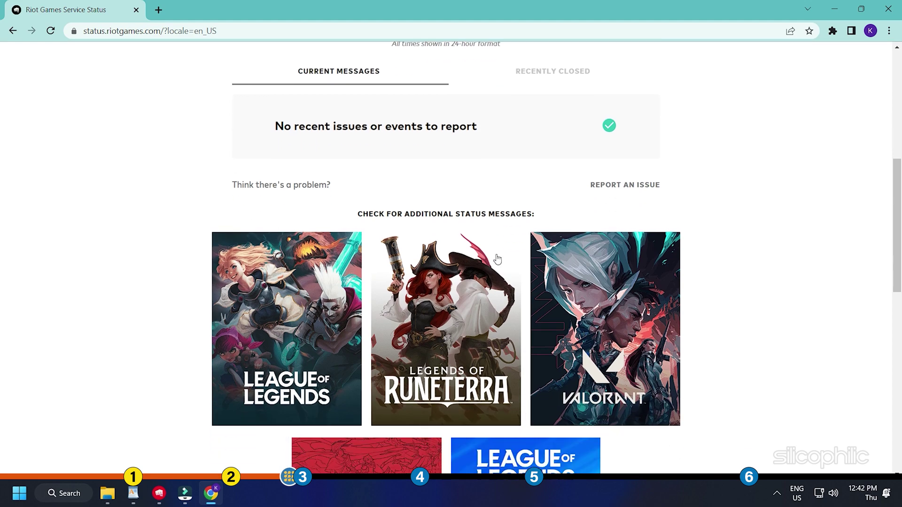
scroll(373, 197, up, 5)
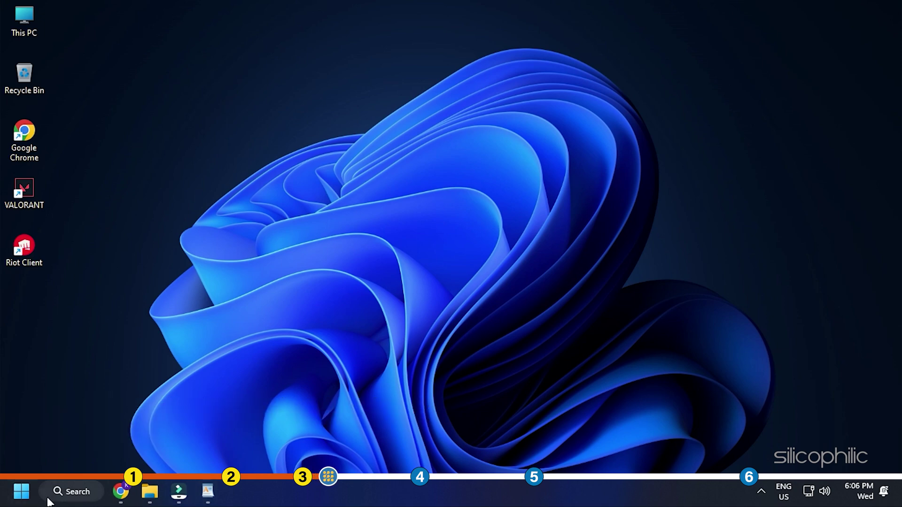
text(roubl)
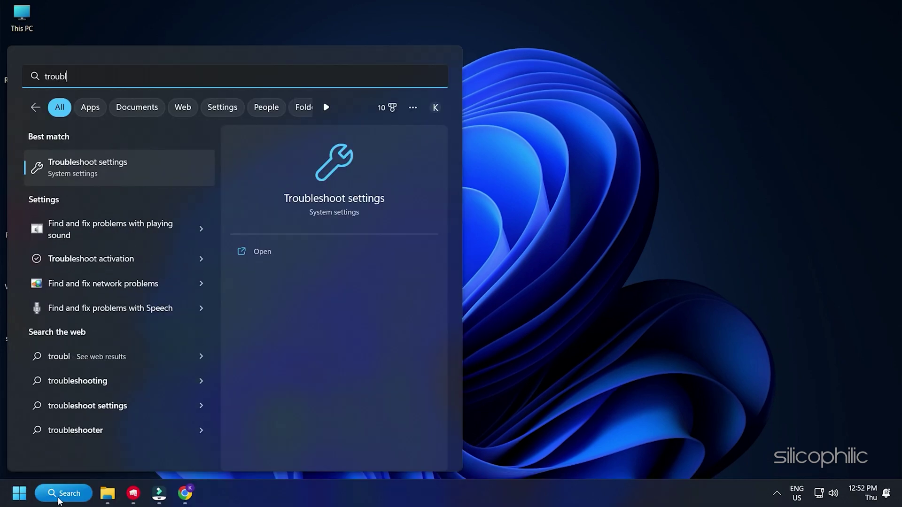
text(eshoot se)
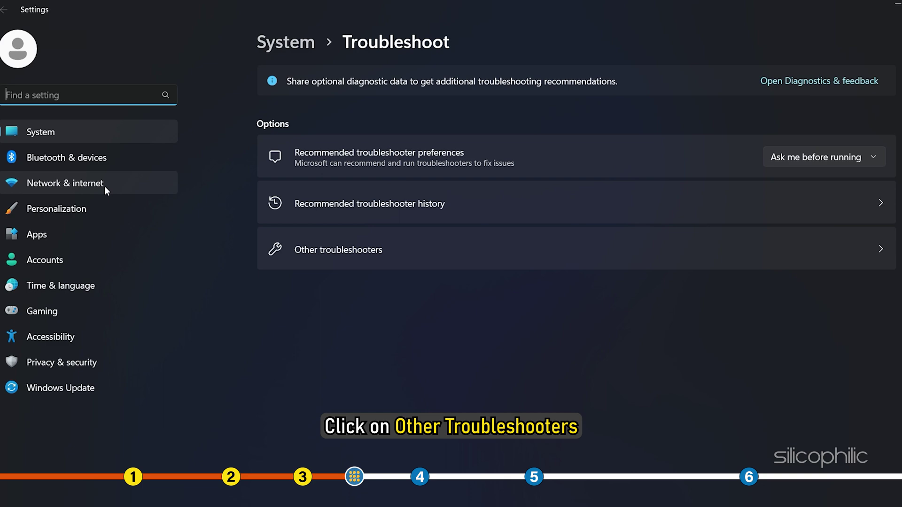
Run the Network Adapter troubleshooter from Other troubleshooters and close it after no problem is found.
click(448, 251)
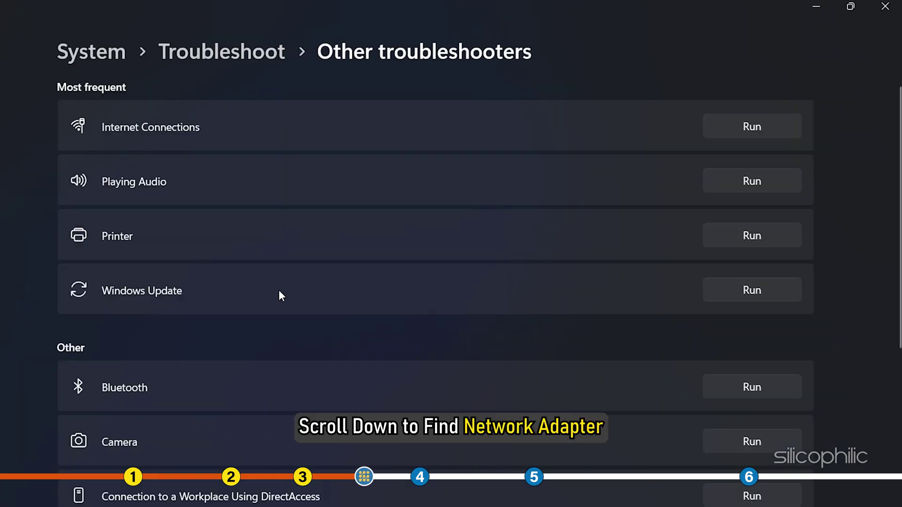
scroll(279, 290, down, 1)
scroll(278, 289, down, 1)
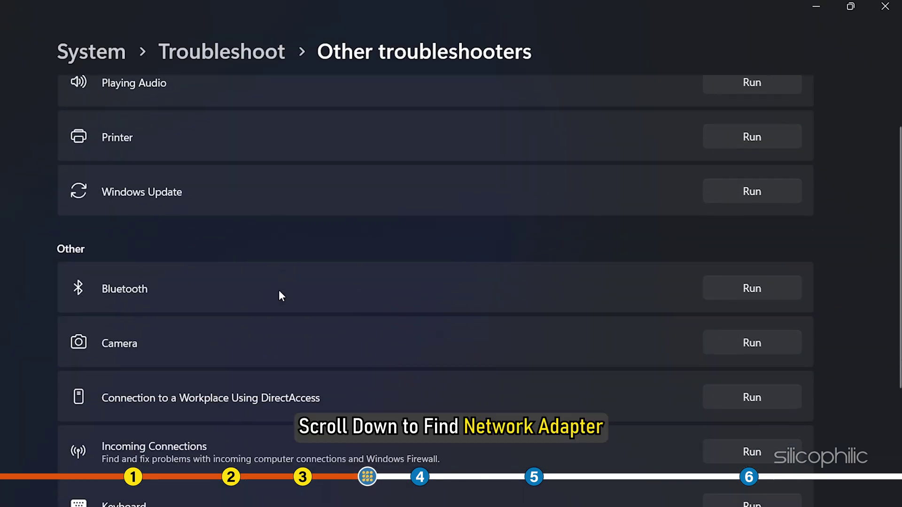
scroll(279, 289, down, 1)
scroll(278, 291, down, 3)
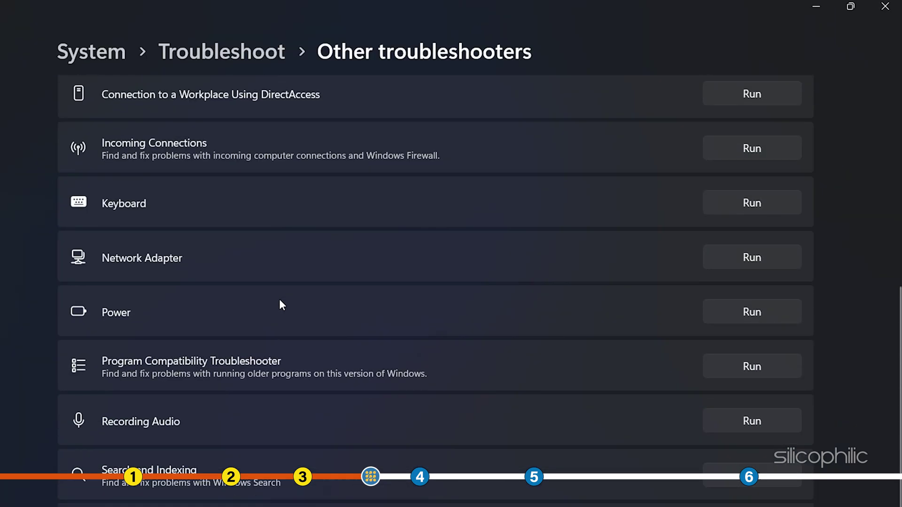
click(724, 259)
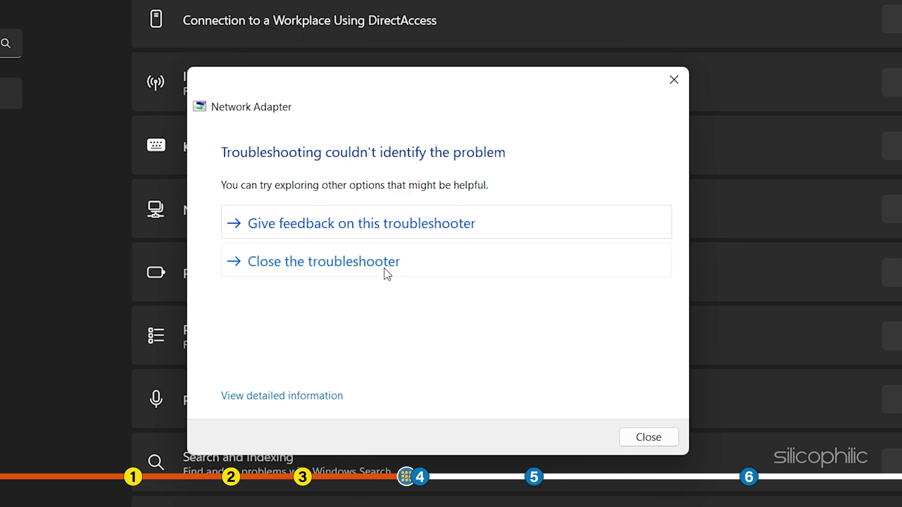
click(384, 269)
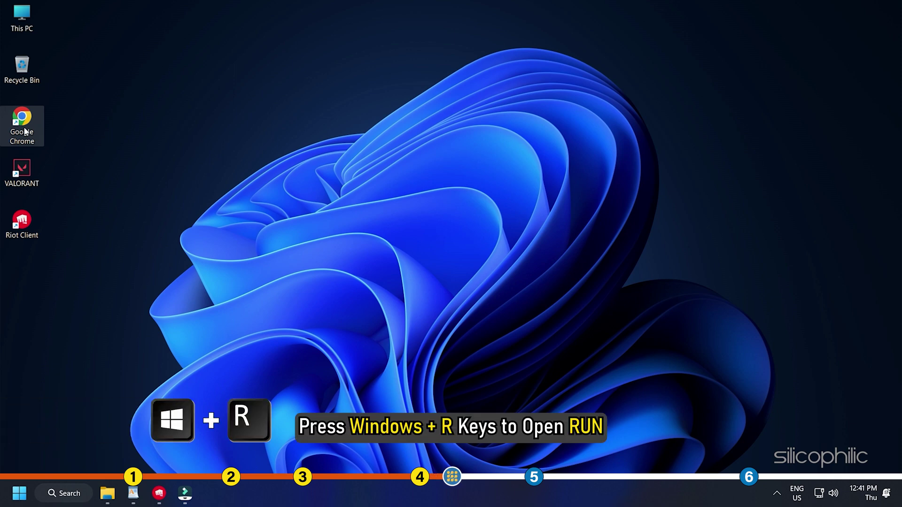
Launch services.msc from the Run dialog to get the Services console listing.
key(super+r)
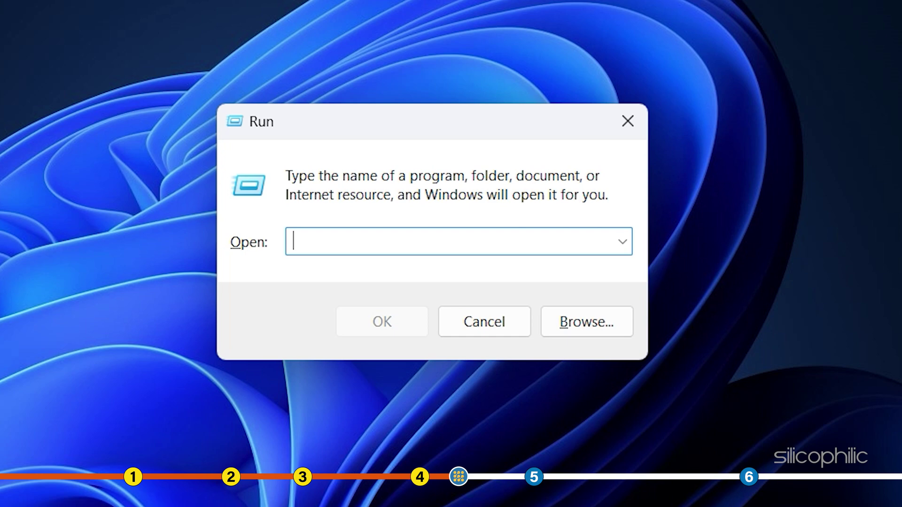
text(services.msc)
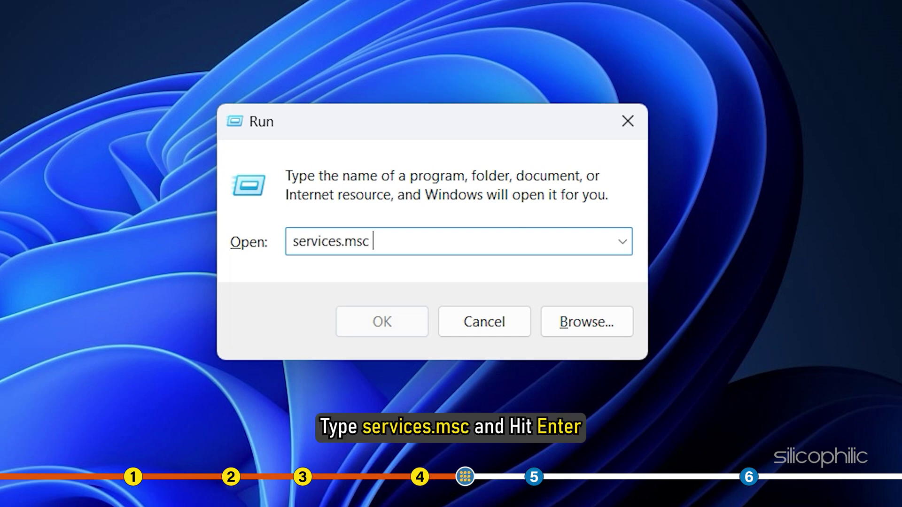
click(407, 325)
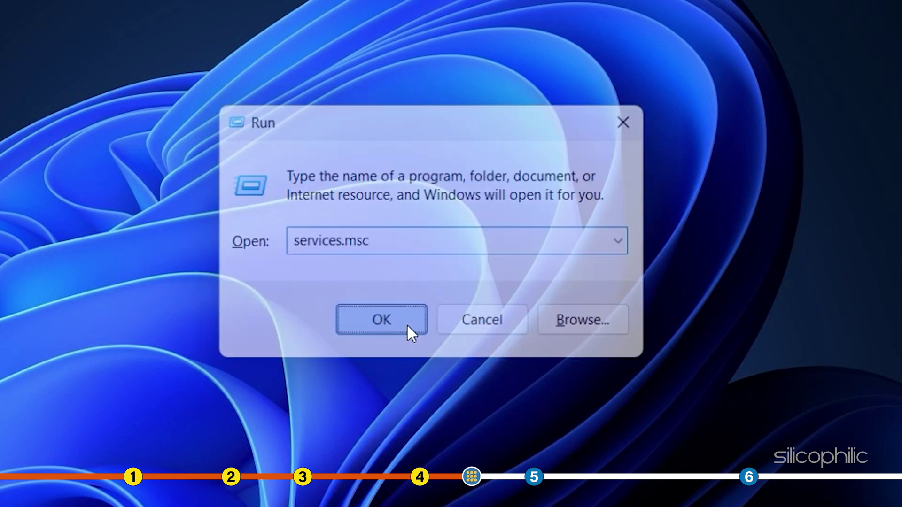
scroll(502, 169, down, 15)
scroll(503, 169, down, 7)
scroll(503, 169, down, 11)
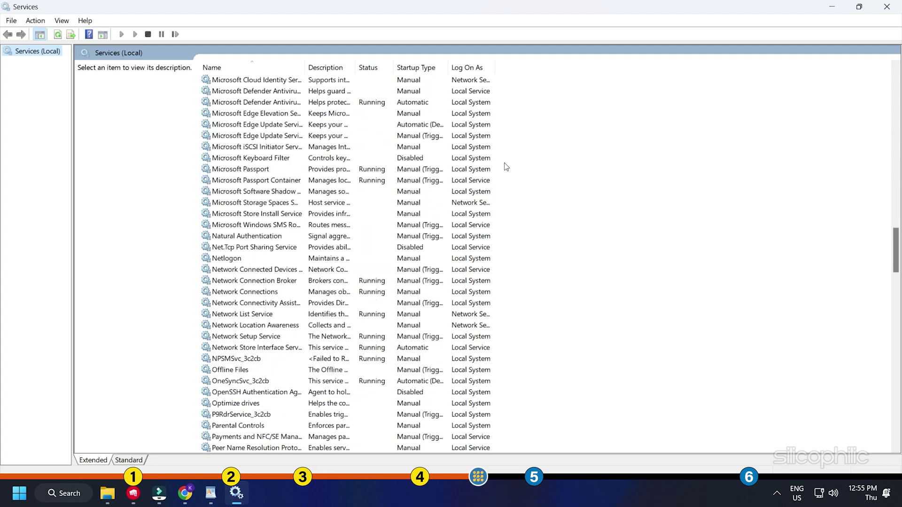
scroll(503, 170, down, 11)
scroll(504, 171, down, 11)
scroll(502, 169, down, 1)
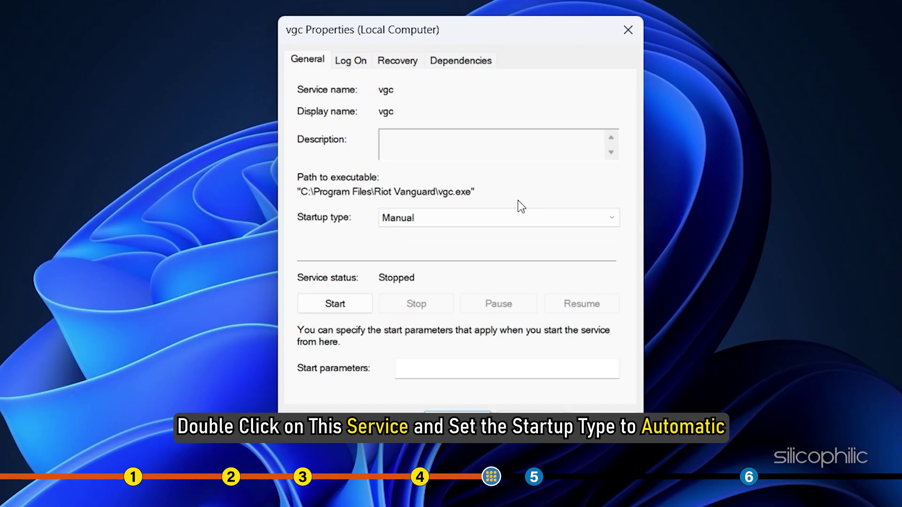
Set the vgc service's startup type to Automatic, start it, and save the settings.
click(608, 219)
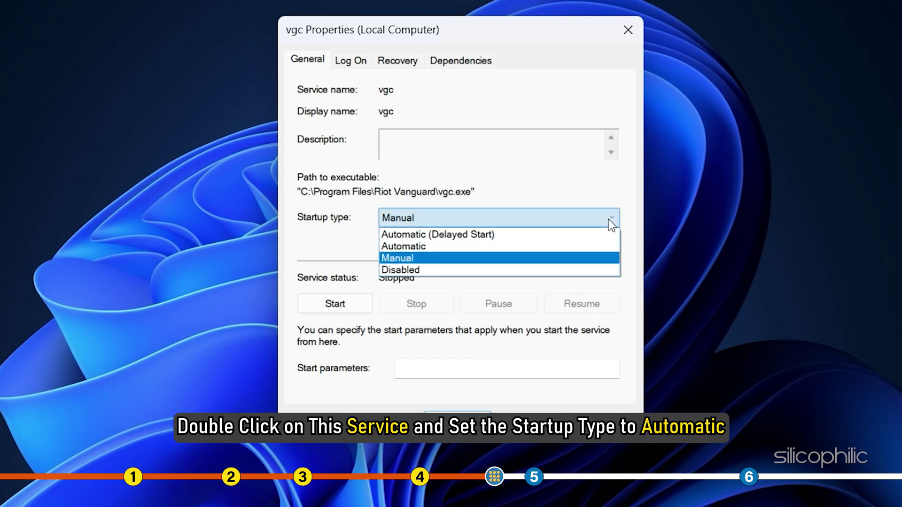
click(458, 247)
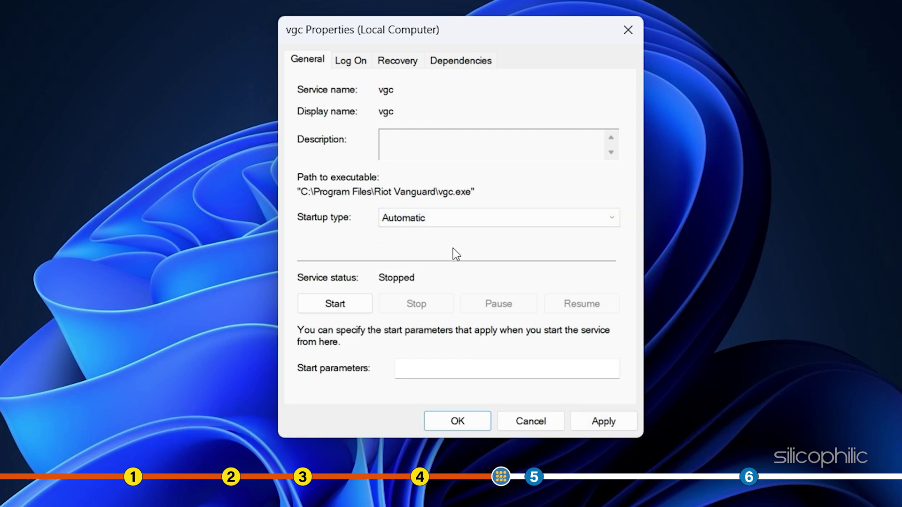
click(360, 314)
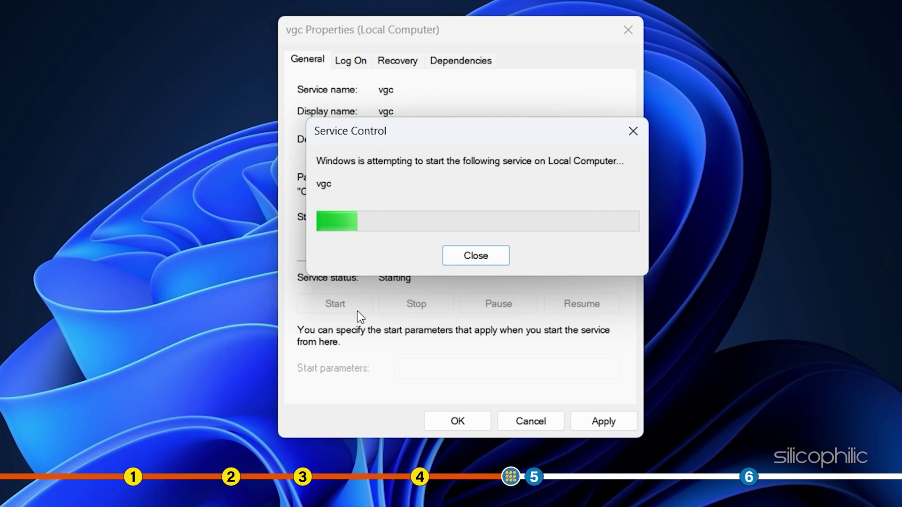
click(599, 423)
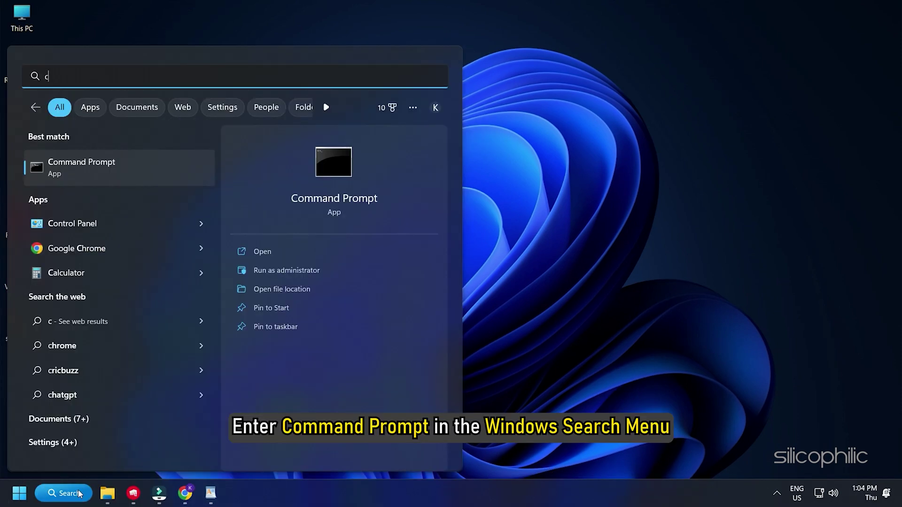
text(mm)
Launch Command Prompt as administrator from the search result and approve the UAC prompt.
key(Tab)
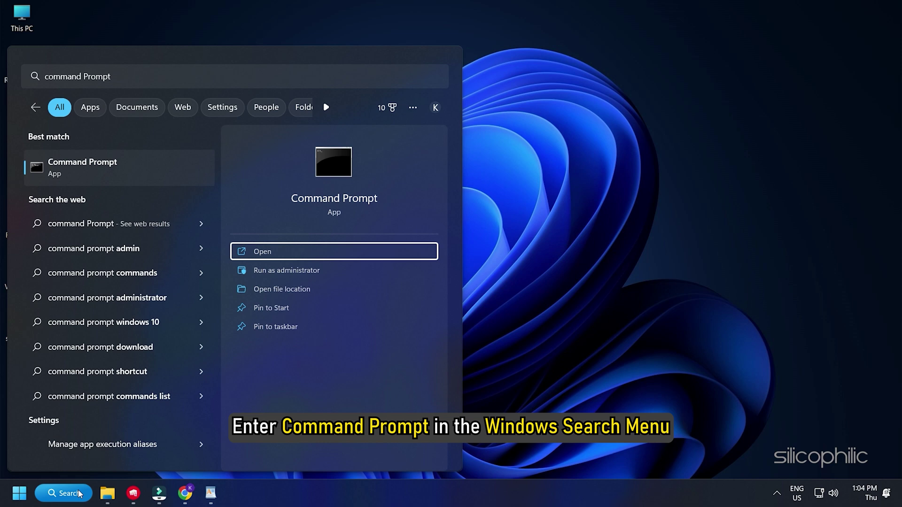
right_click(150, 176)
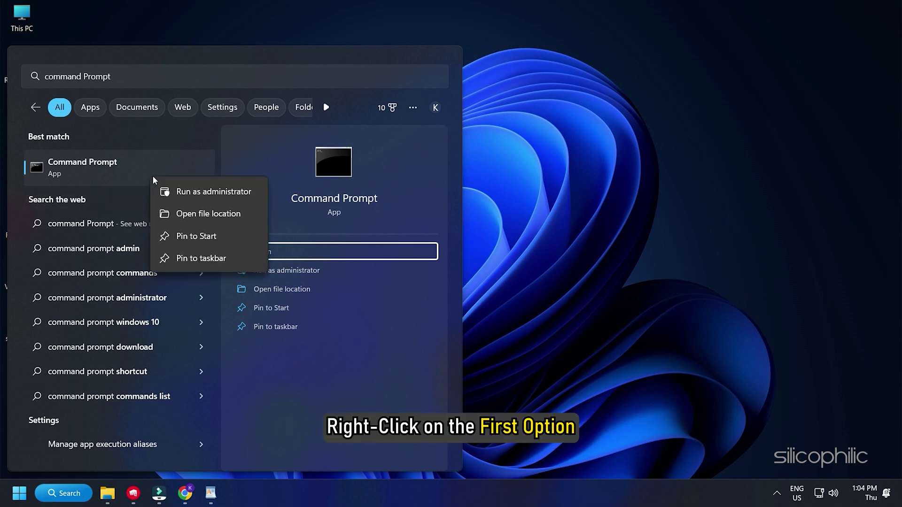
click(192, 194)
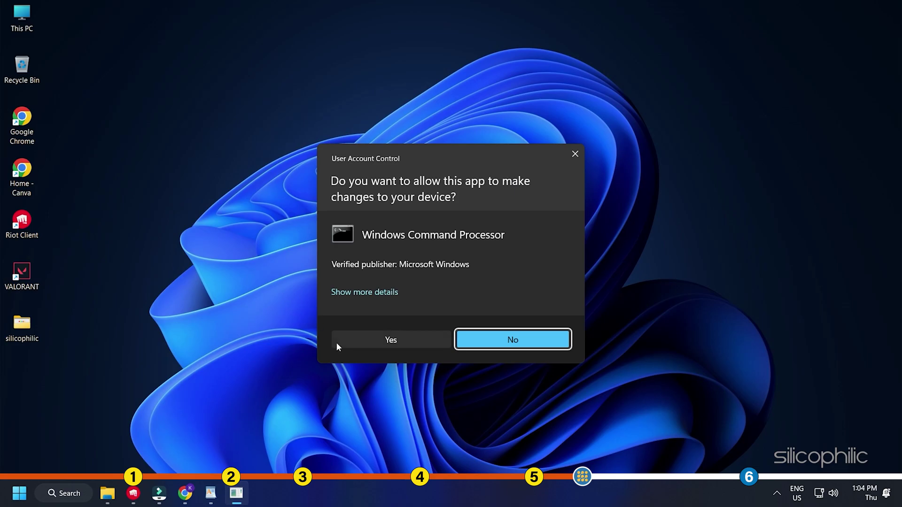
click(348, 340)
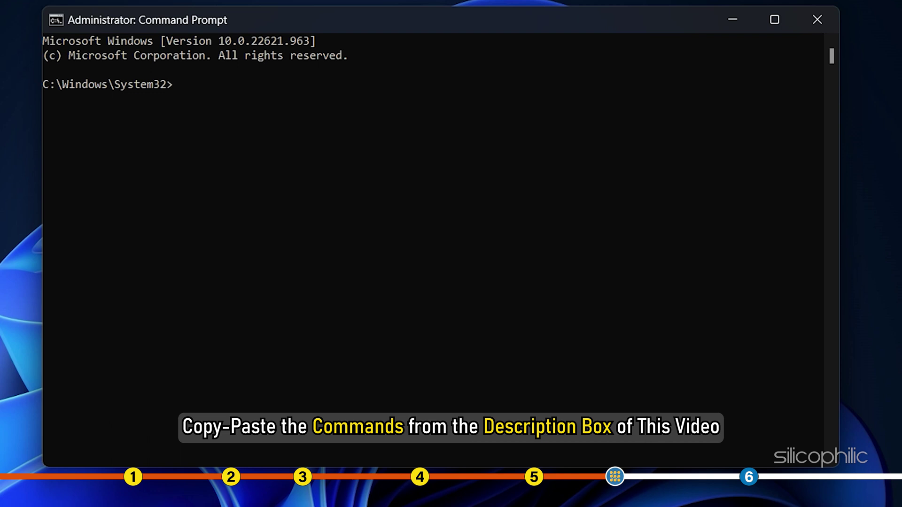
Run ipconfig /flushdns, /release and /renew at the elevated prompt.
right_click(196, 98)
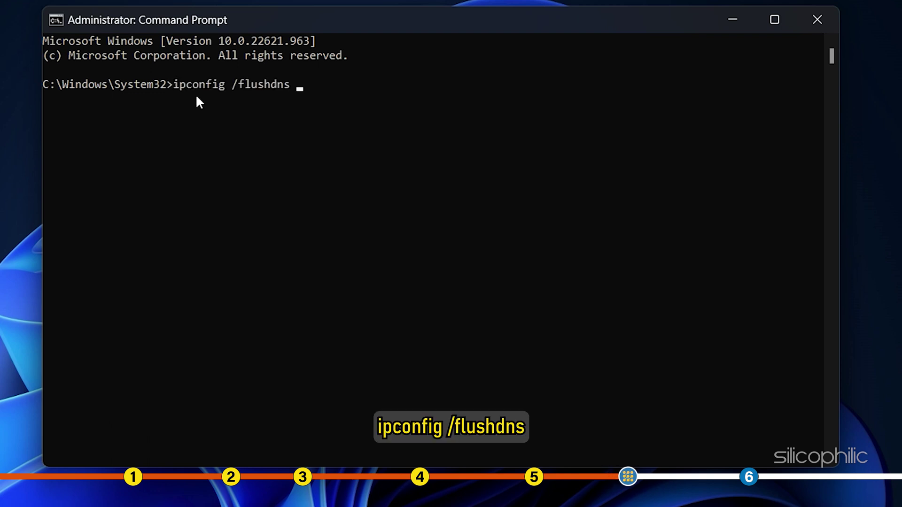
key(Return)
right_click(259, 176)
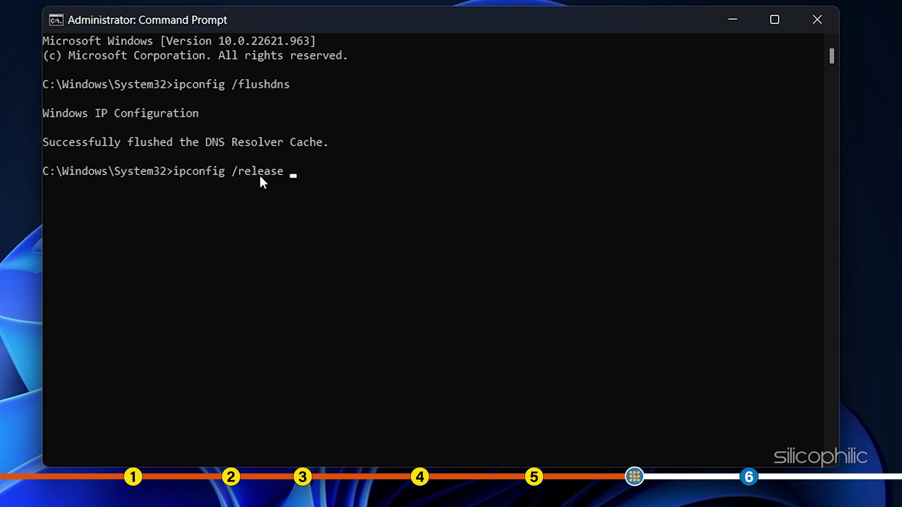
key(Return)
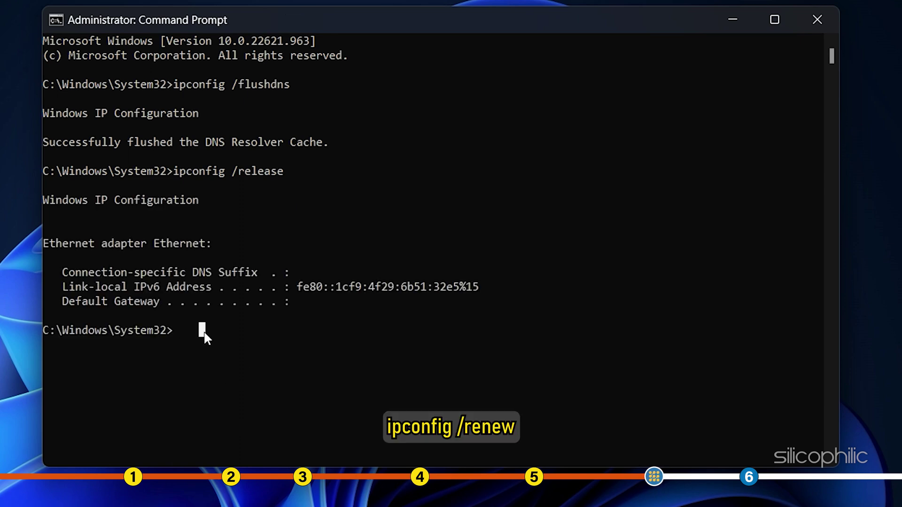
right_click(204, 330)
key(Return)
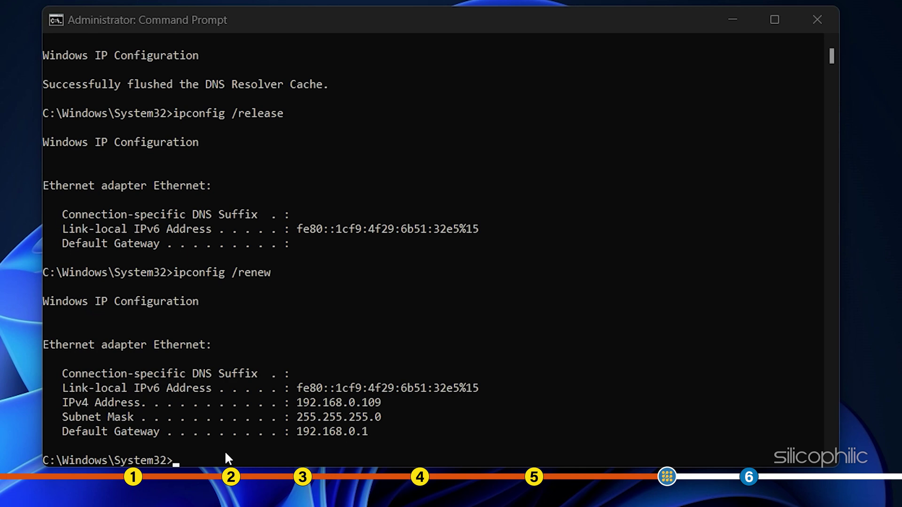
scroll(334, 351, down, 3)
scroll(334, 350, down, 2)
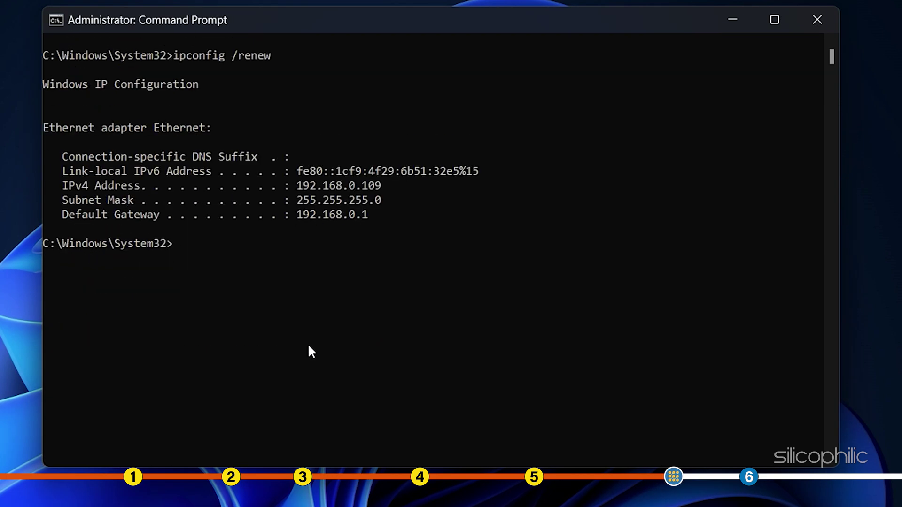
Run netsh int ip reset and netsh winsock reset, then close the console.
right_click(317, 348)
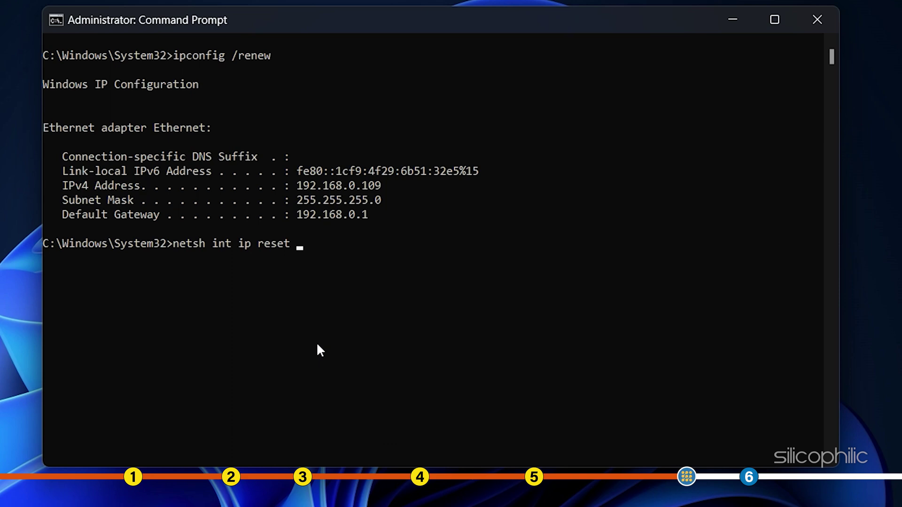
key(Return)
key(Return)
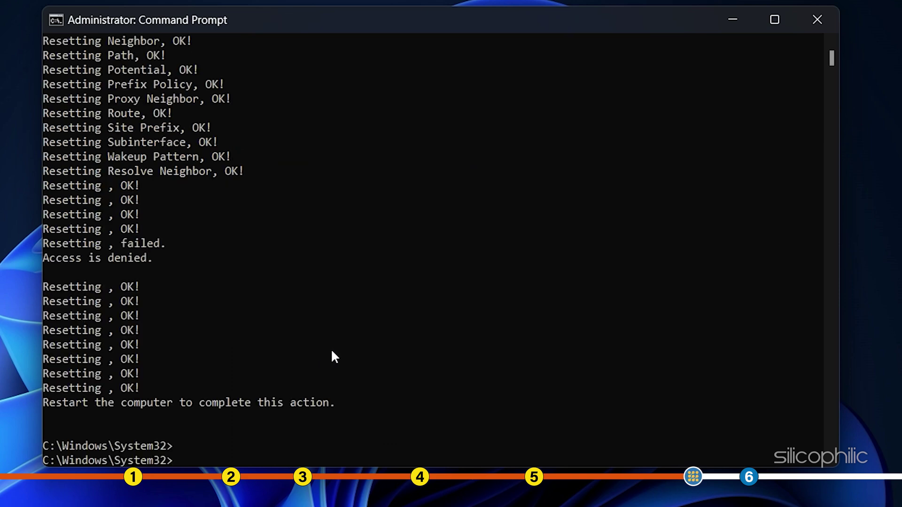
scroll(304, 364, down, 5)
click(219, 245)
text(netsh winsock reset)
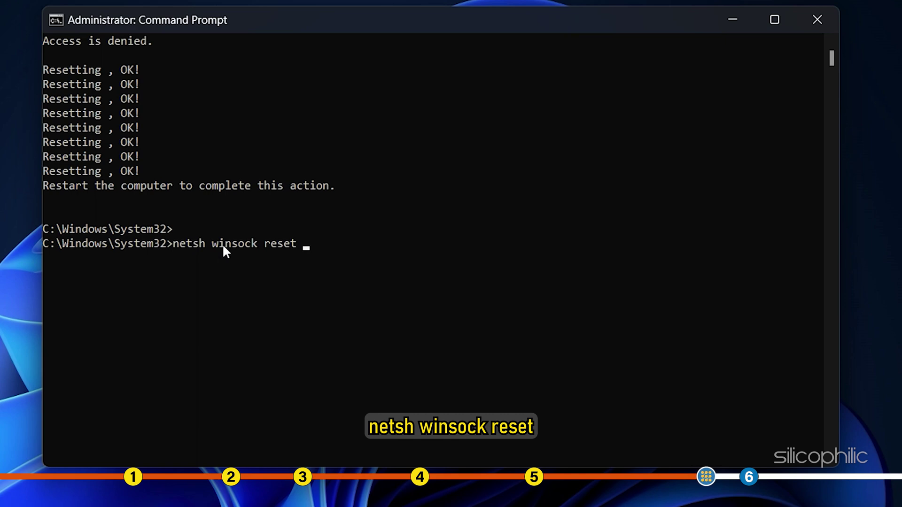
key(Return)
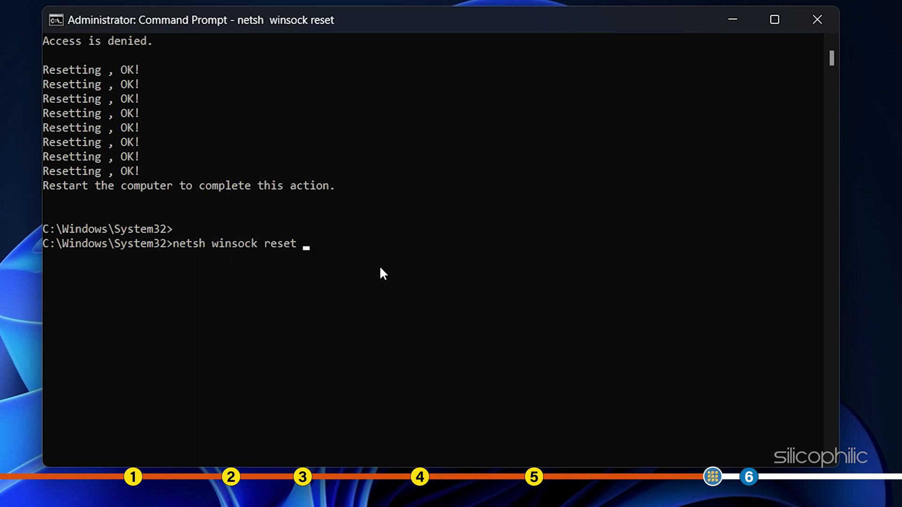
scroll(381, 265, down, 1)
scroll(380, 265, down, 2)
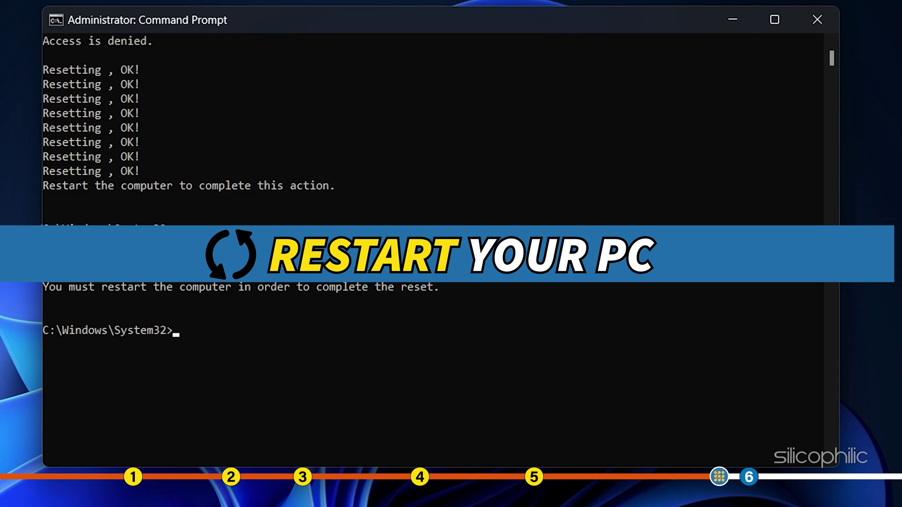
scroll(381, 265, up, 1)
click(813, 23)
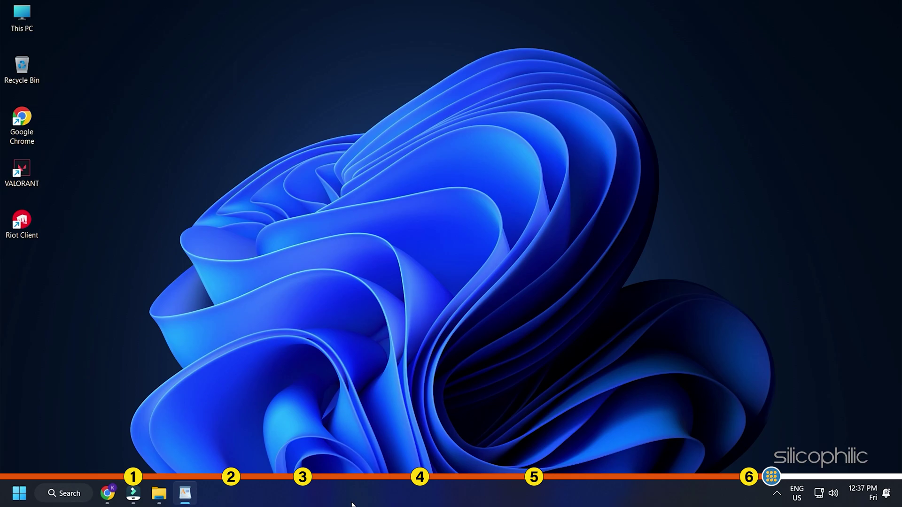
Open %localappdata% from the Run dialog to reach the AppData Local folder.
key(super+r)
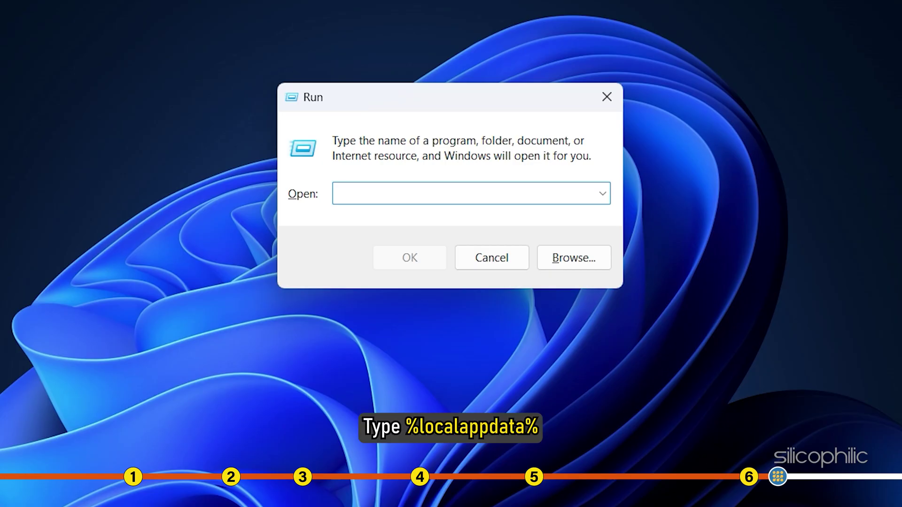
text(%localappdata%)
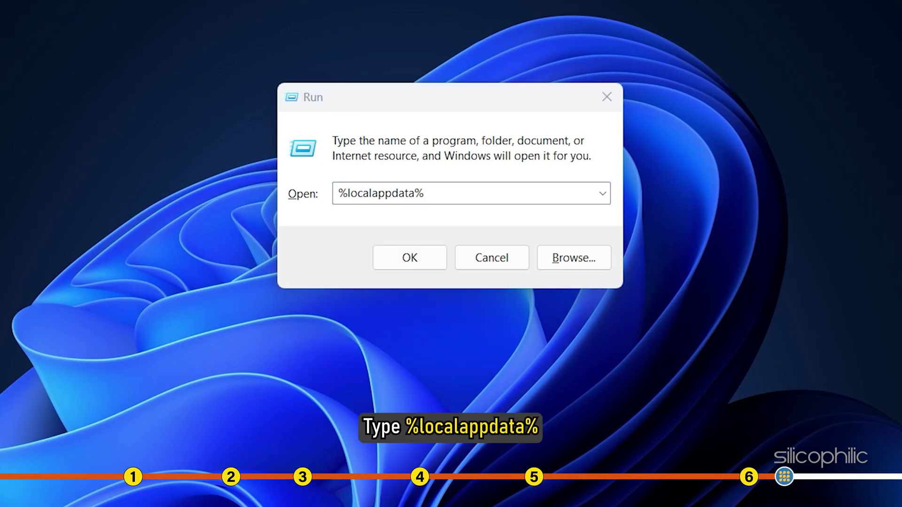
click(423, 262)
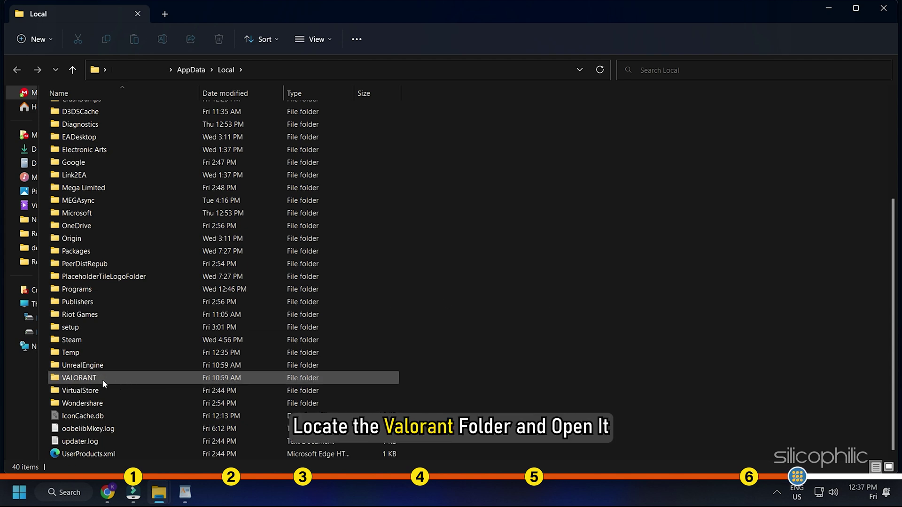
Delete the webcache folder inside VALORANT's Saved folder.
double_click(80, 378)
double_click(102, 164)
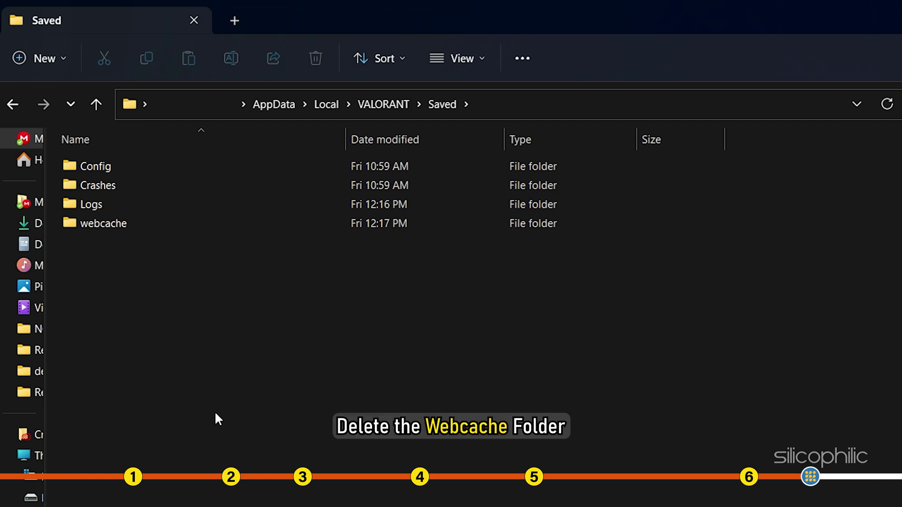
key(Delete)
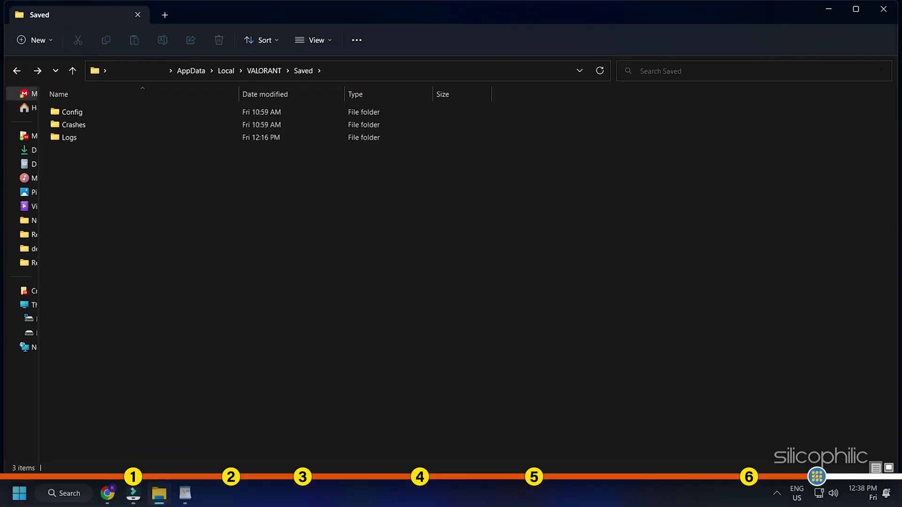